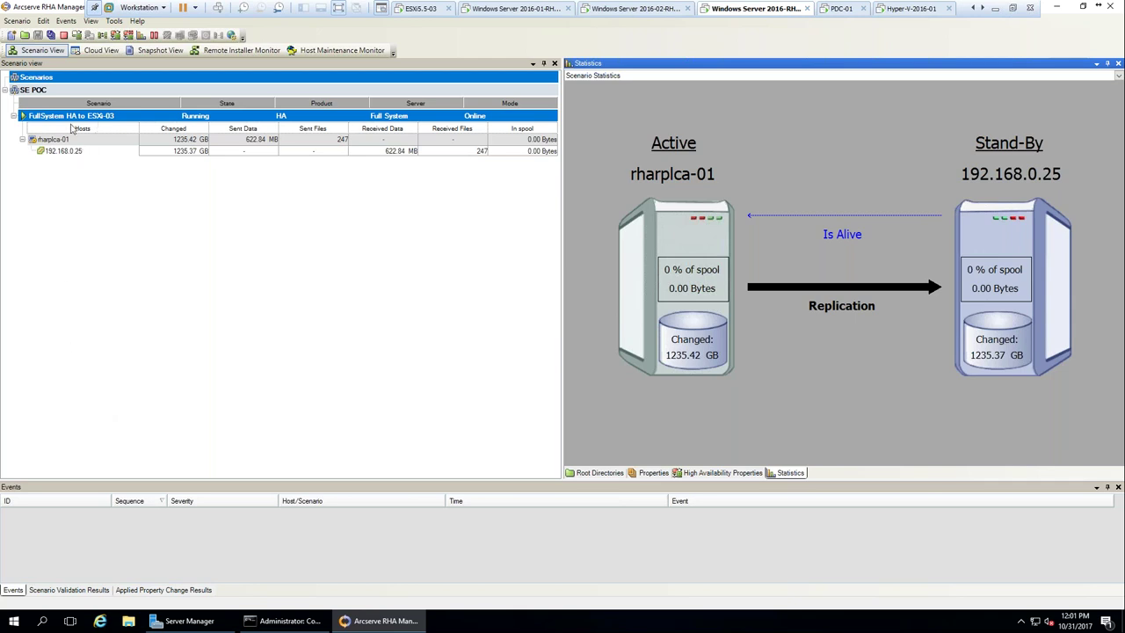
- Examine the aws-replica-01 instance details in the cloud accounts view and the actions available for the instance
{"action": "left_click", "coordinate": [102, 51]}
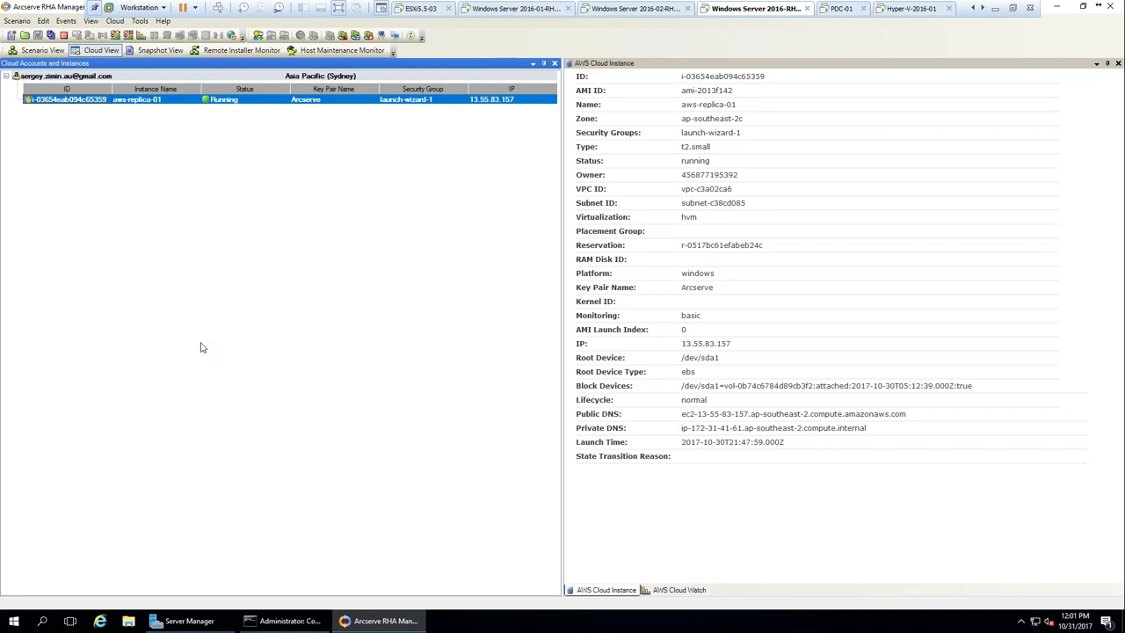
{"action": "right_click", "coordinate": [59, 207]}
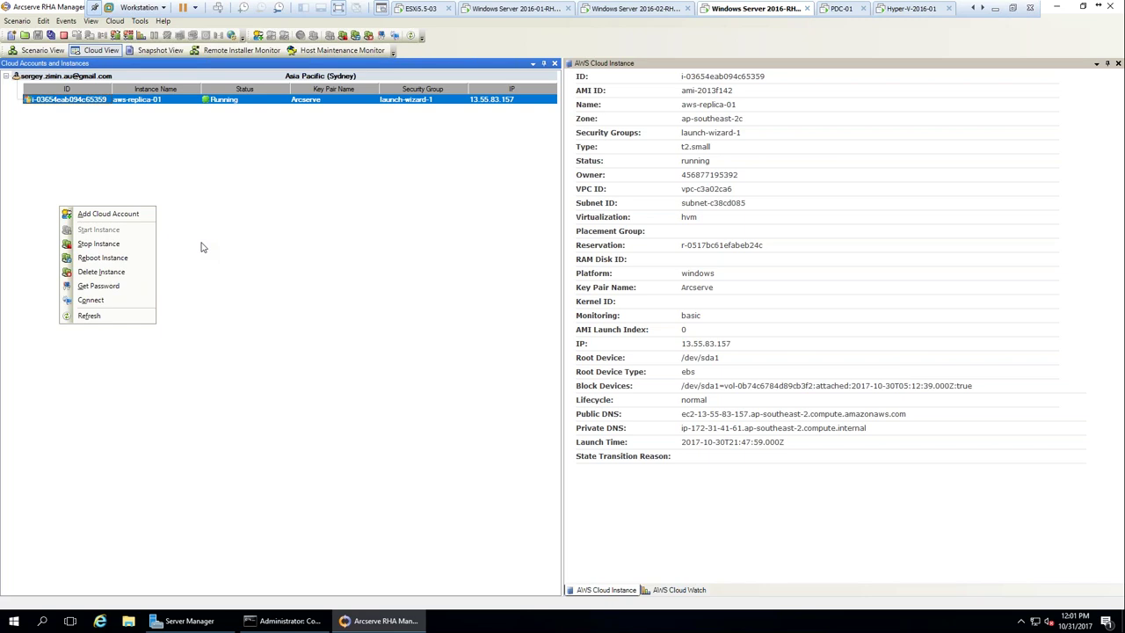
{"action": "left_click", "coordinate": [110, 166]}
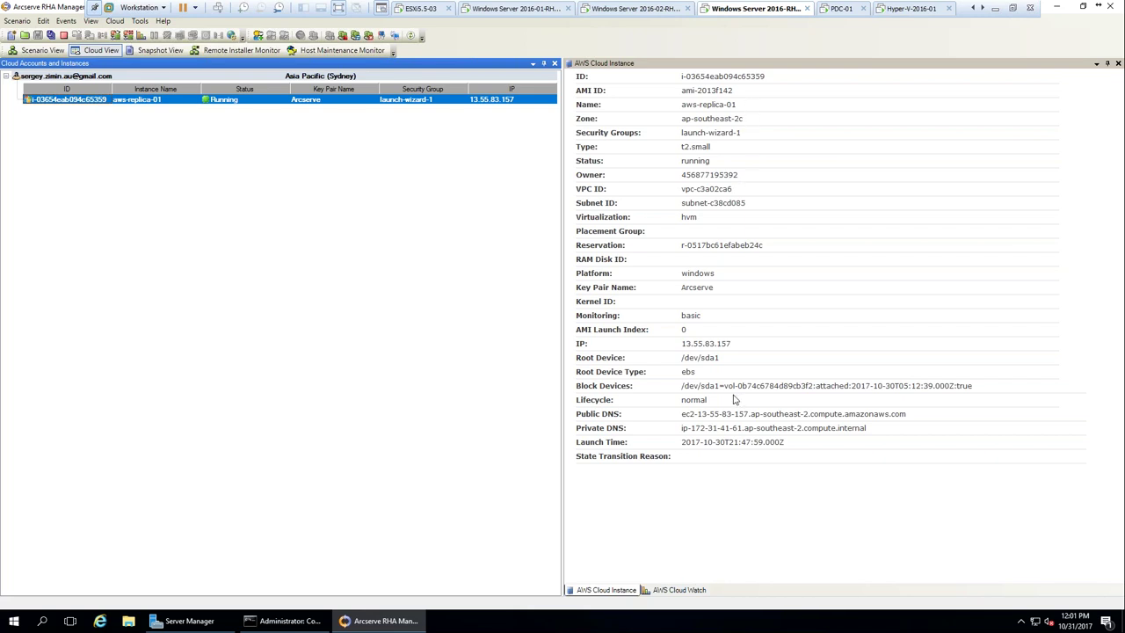
- Return to the scenario view and start a new scenario in the Scenarios group
{"action": "left_click", "coordinate": [42, 51]}
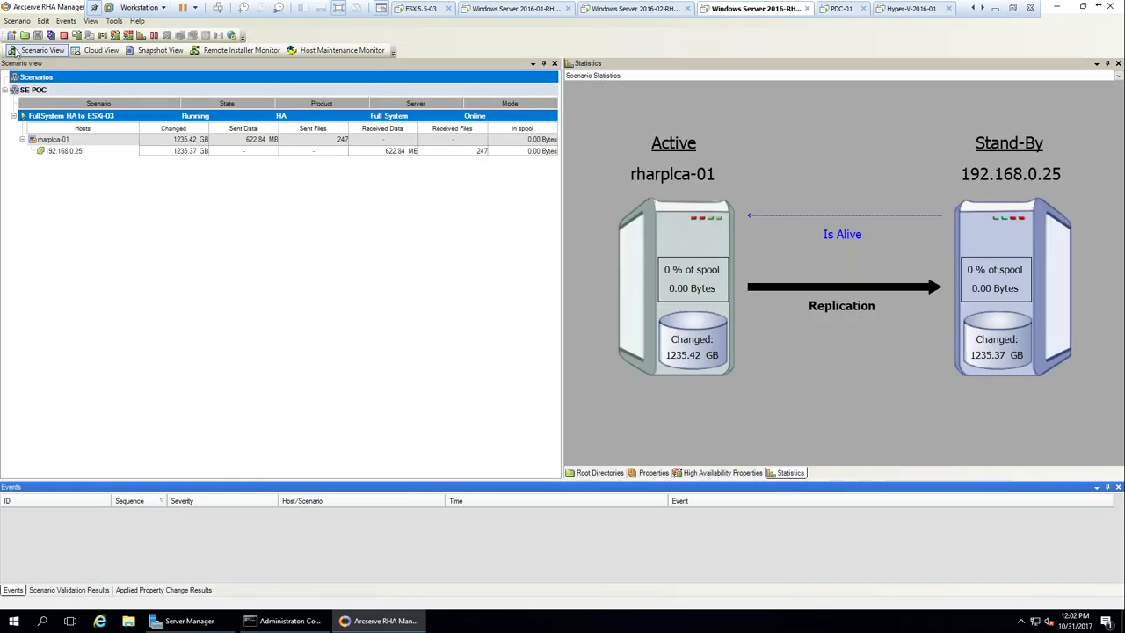
{"action": "left_click", "coordinate": [16, 23]}
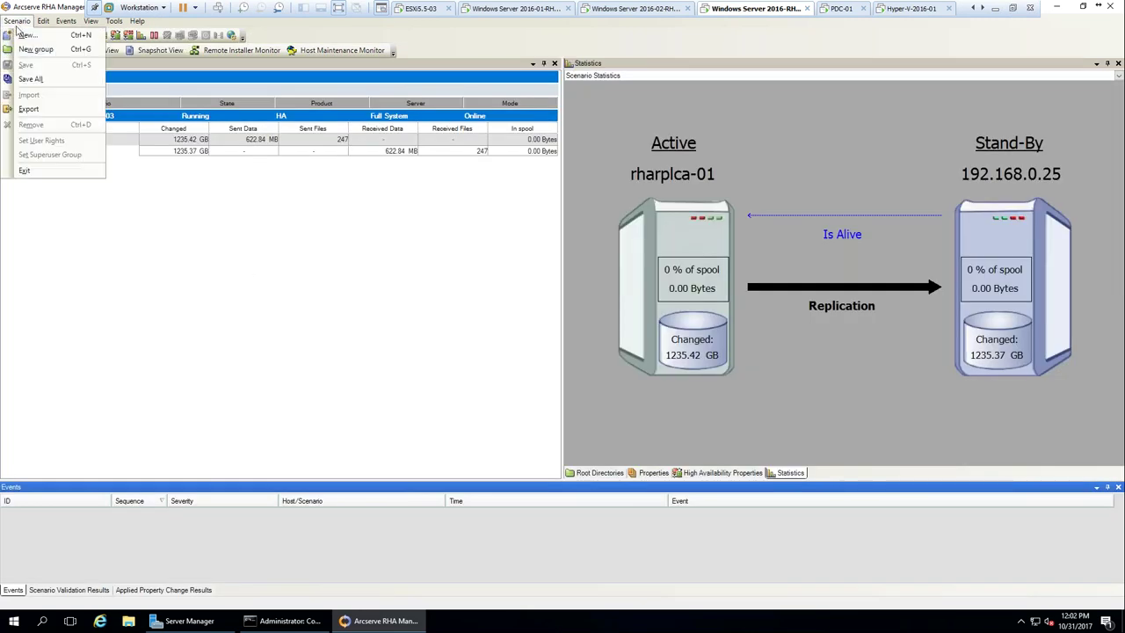
{"action": "left_click", "coordinate": [27, 35]}
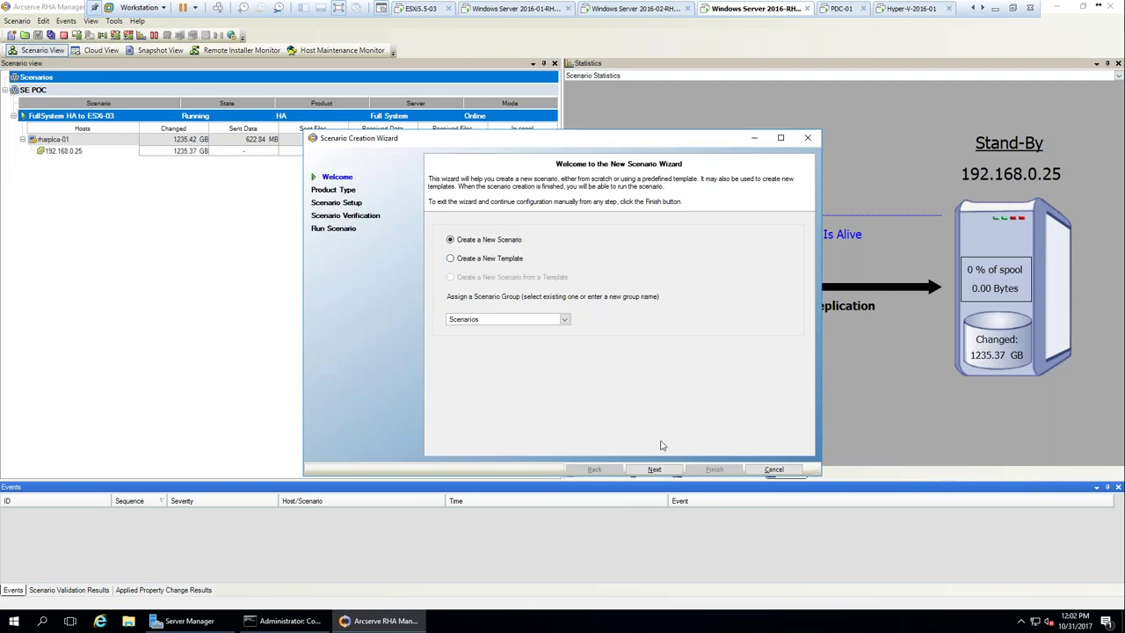
{"action": "left_click", "coordinate": [655, 469]}
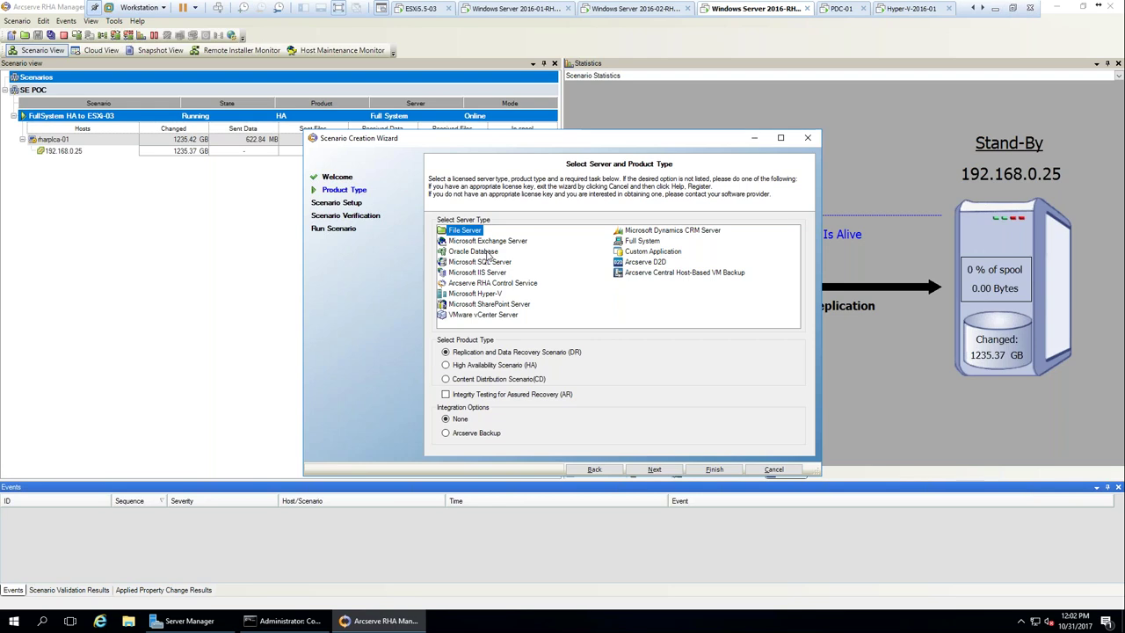
- Choose the Full System server type with a High Availability scenario and integrity testing for Assured Recovery
{"action": "left_click", "coordinate": [640, 242]}
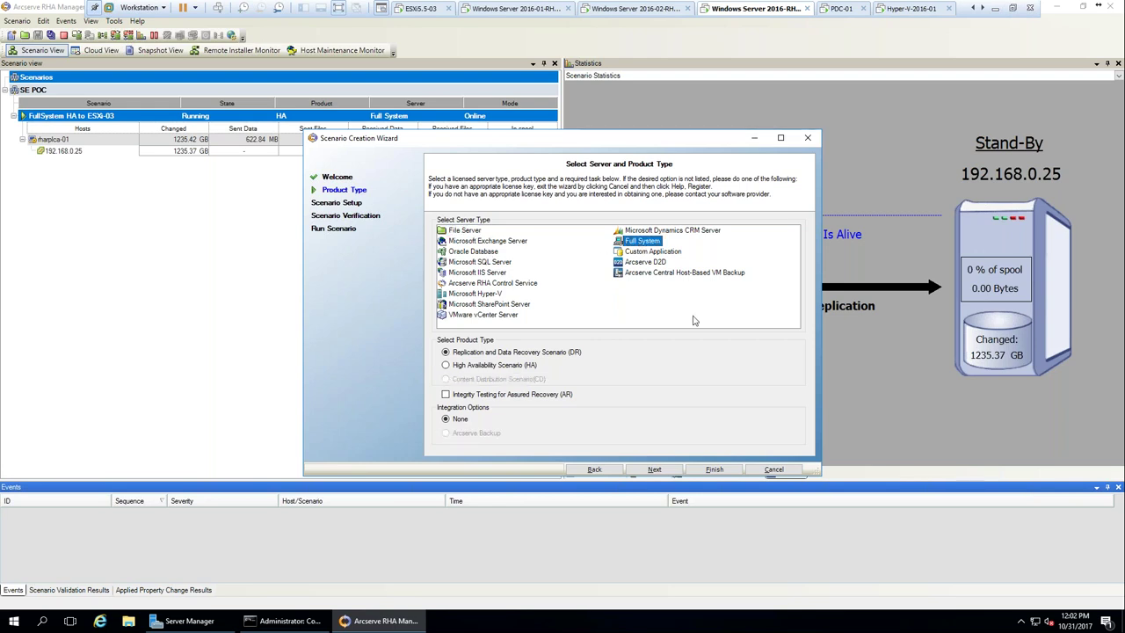
{"action": "left_click", "coordinate": [447, 366]}
{"action": "left_click", "coordinate": [447, 395]}
{"action": "left_click", "coordinate": [654, 469]}
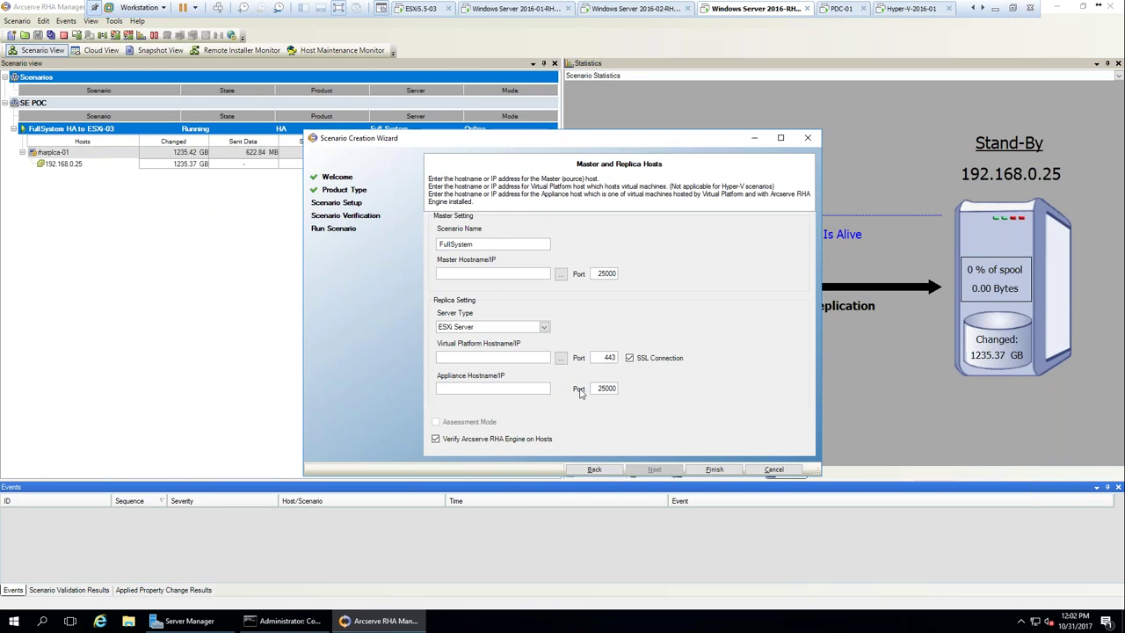
- Set the master host to rhamstr-01 and the replica server type to Amazon EC2
{"action": "type", "text": "rhamstr-01"}
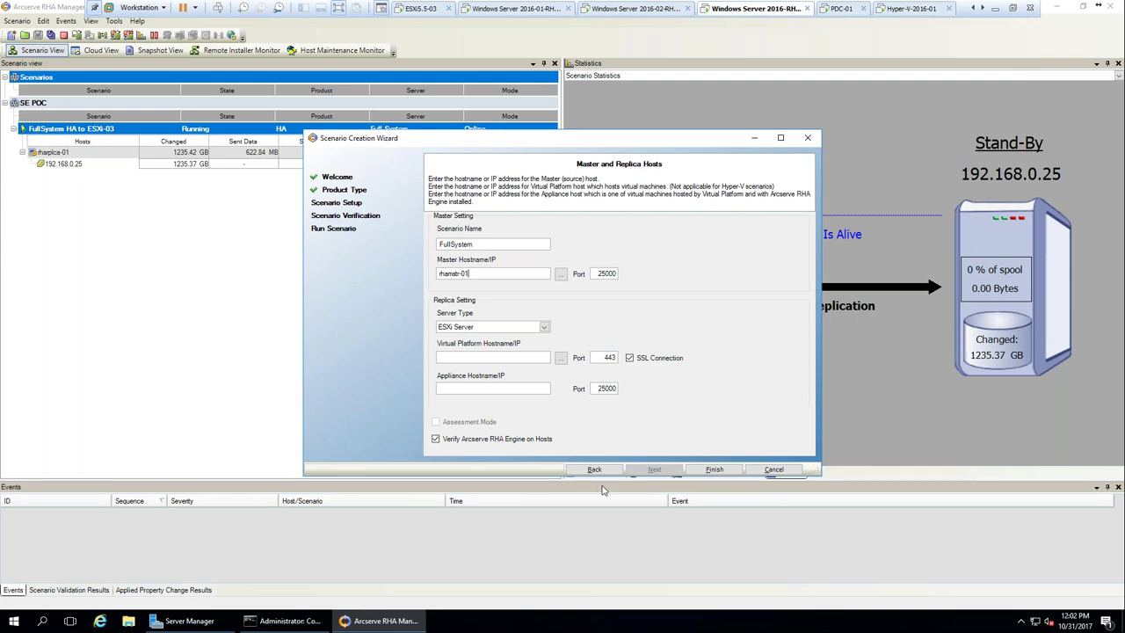
{"action": "left_click", "coordinate": [545, 327]}
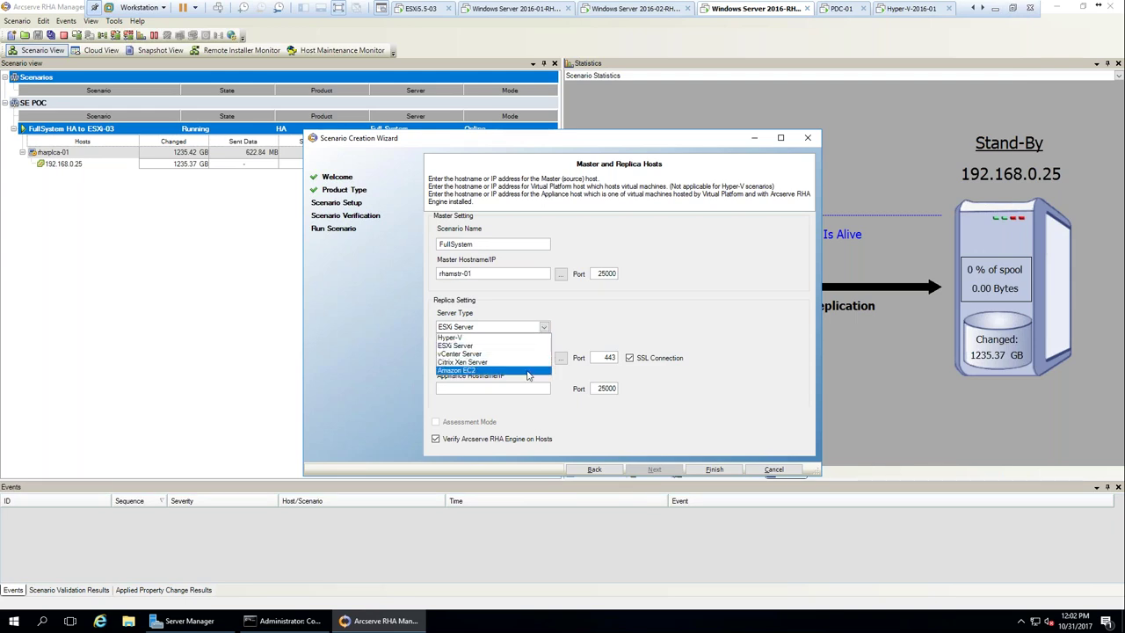
{"action": "left_click", "coordinate": [529, 372]}
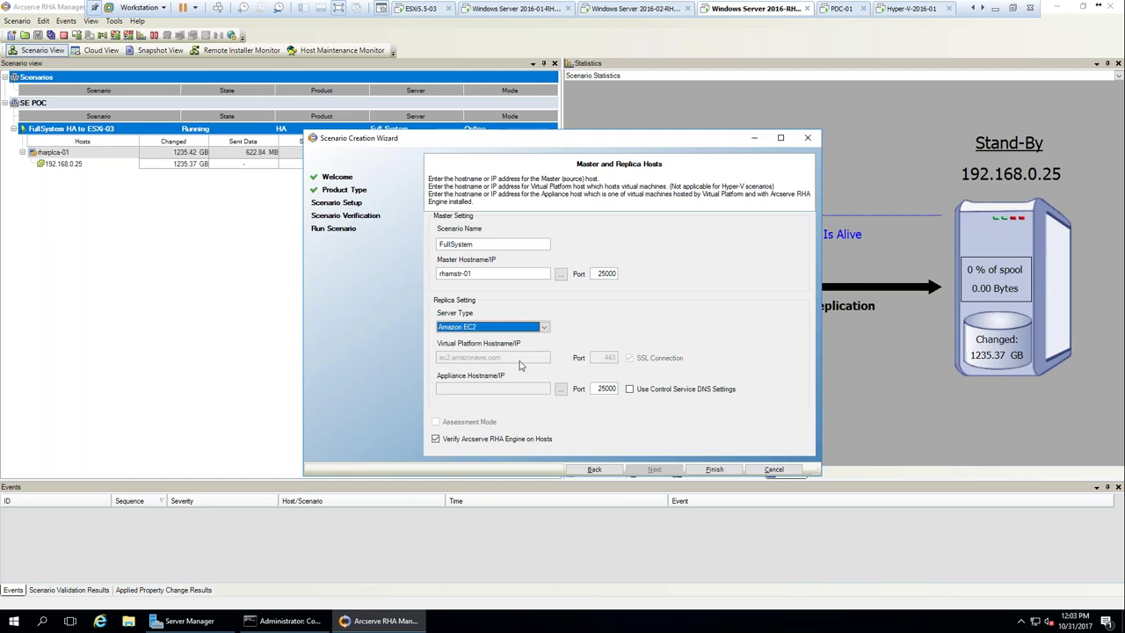
- Assign the aws-replica-01 cloud instance as the replica appliance and accept the preselected volumes of rhamstr-01 for protection
{"action": "left_click", "coordinate": [561, 389]}
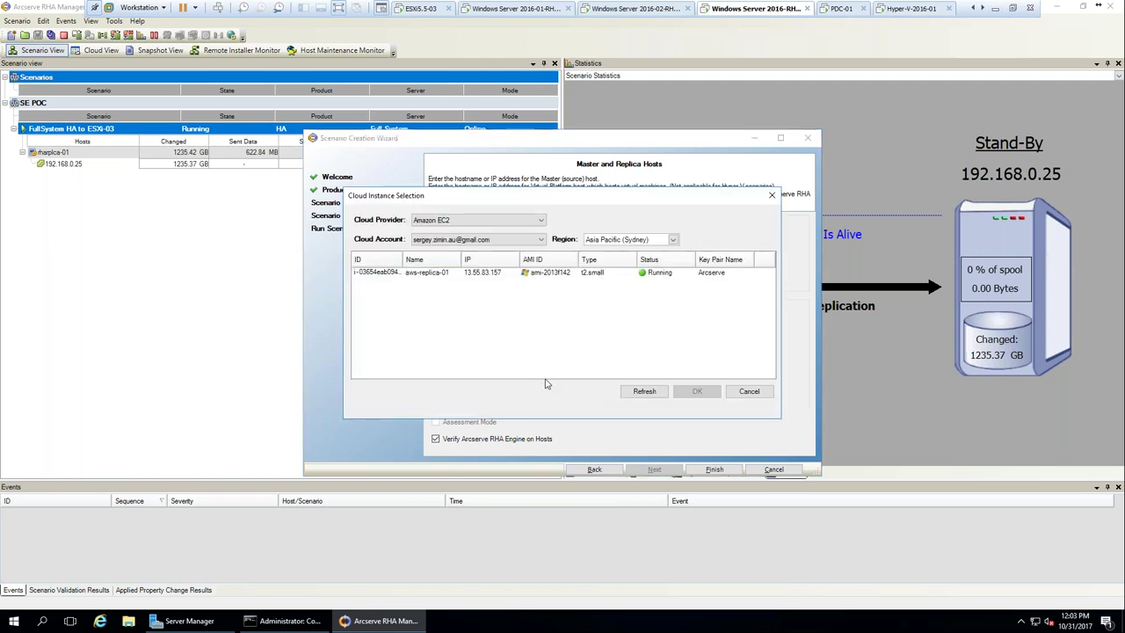
{"action": "left_click", "coordinate": [427, 274]}
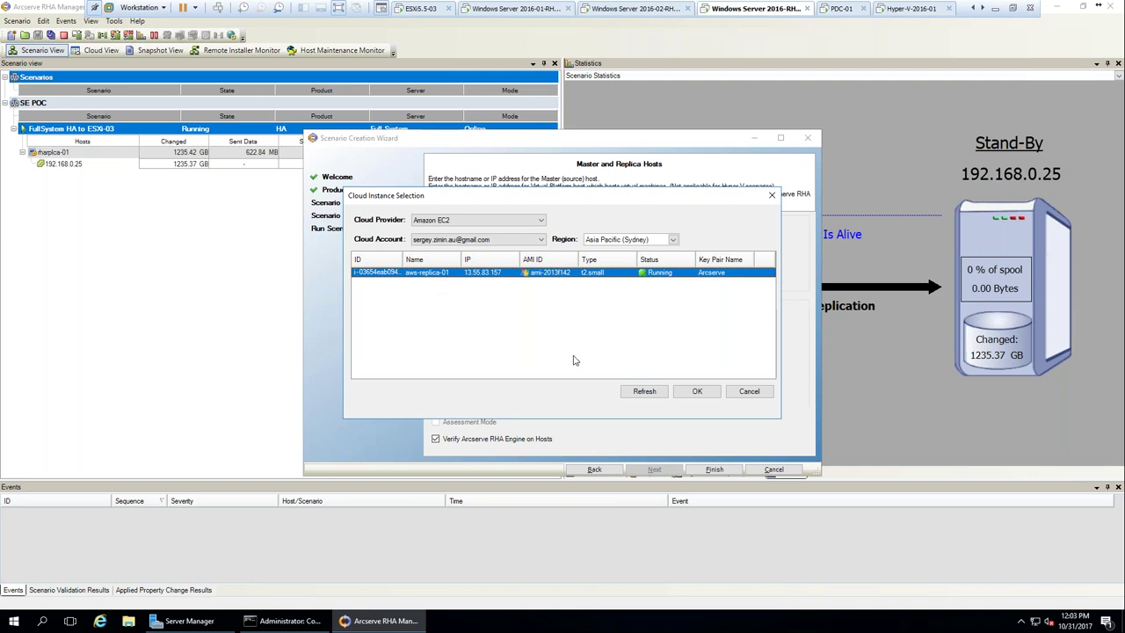
{"action": "left_click", "coordinate": [694, 396]}
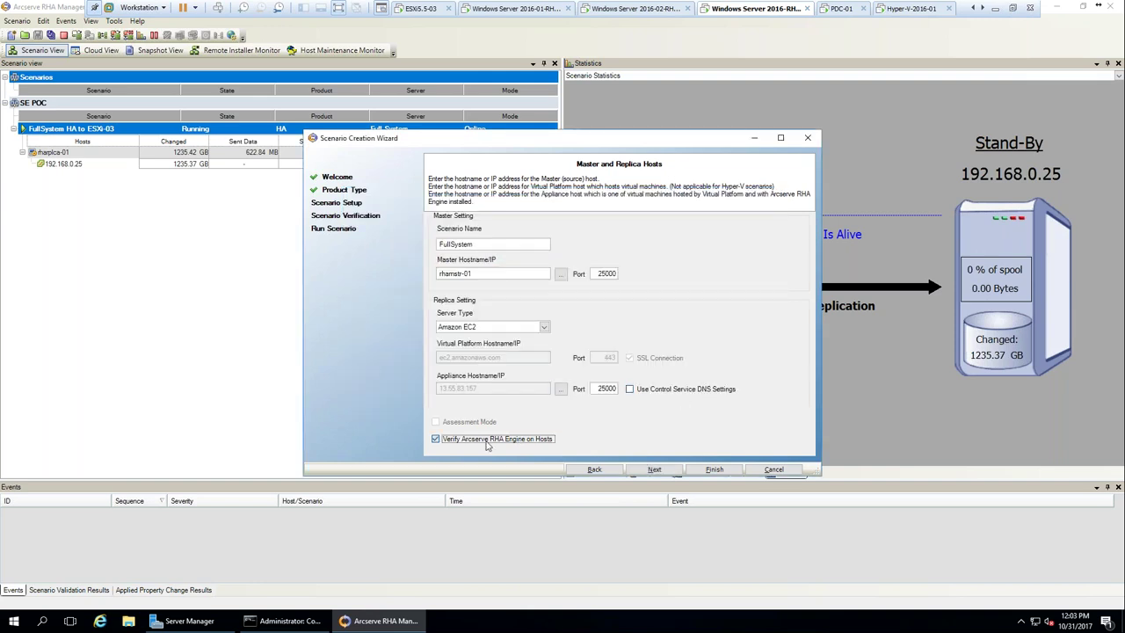
{"action": "left_click", "coordinate": [654, 470]}
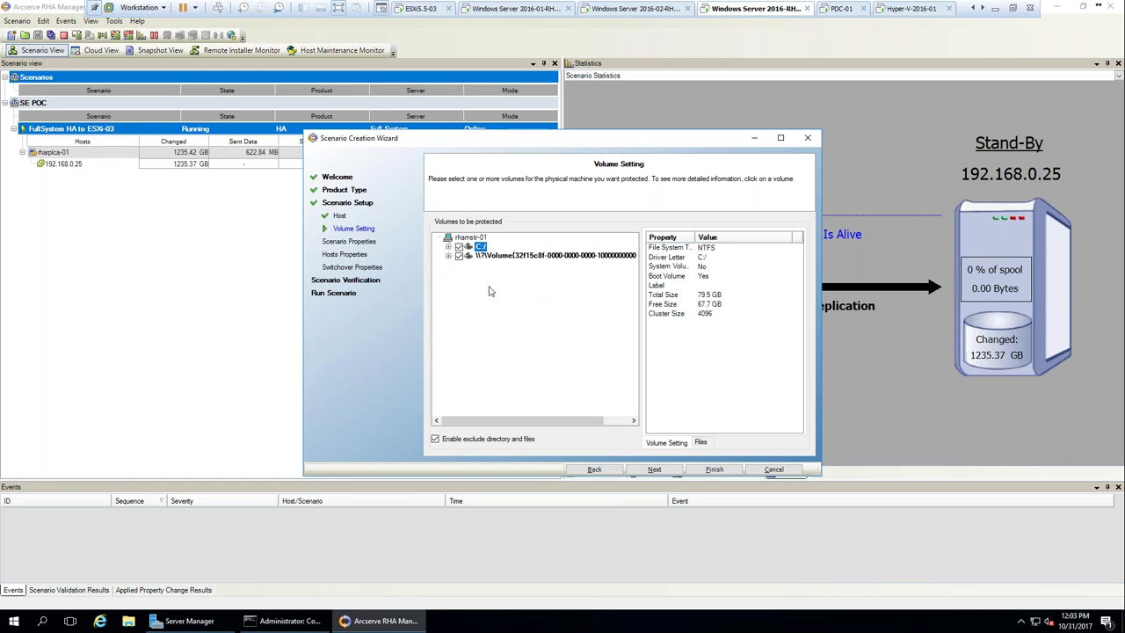
{"action": "left_click", "coordinate": [655, 470]}
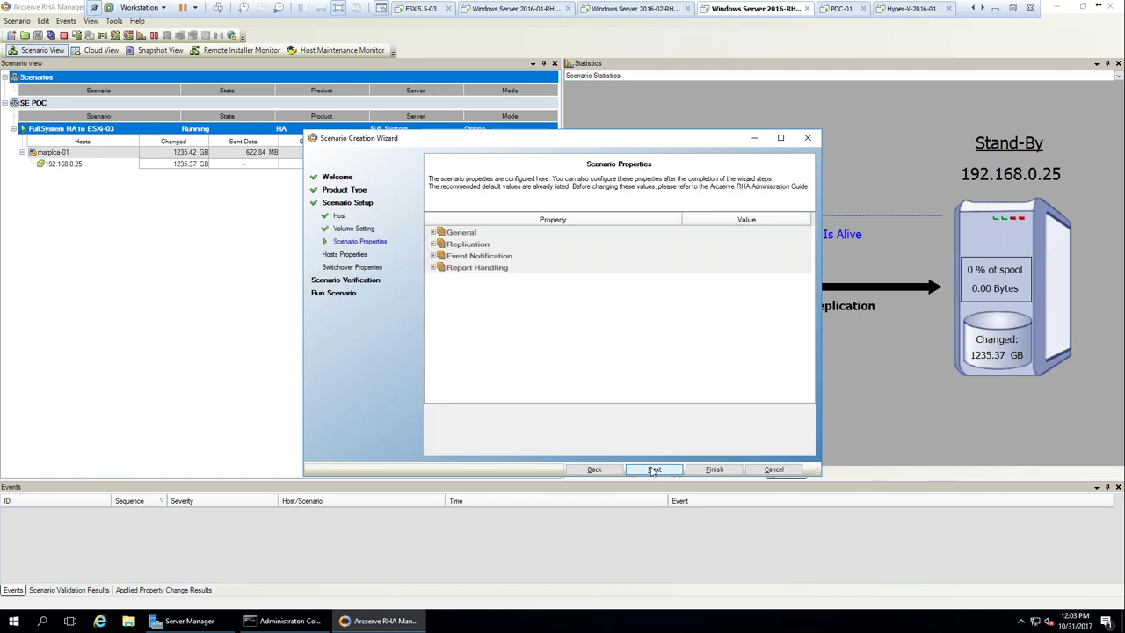
- Review the General, Replication, Event Notification and Report Handling properties, and advance to Switchover Properties keeping the scenario and host defaults
{"action": "left_click", "coordinate": [432, 268]}
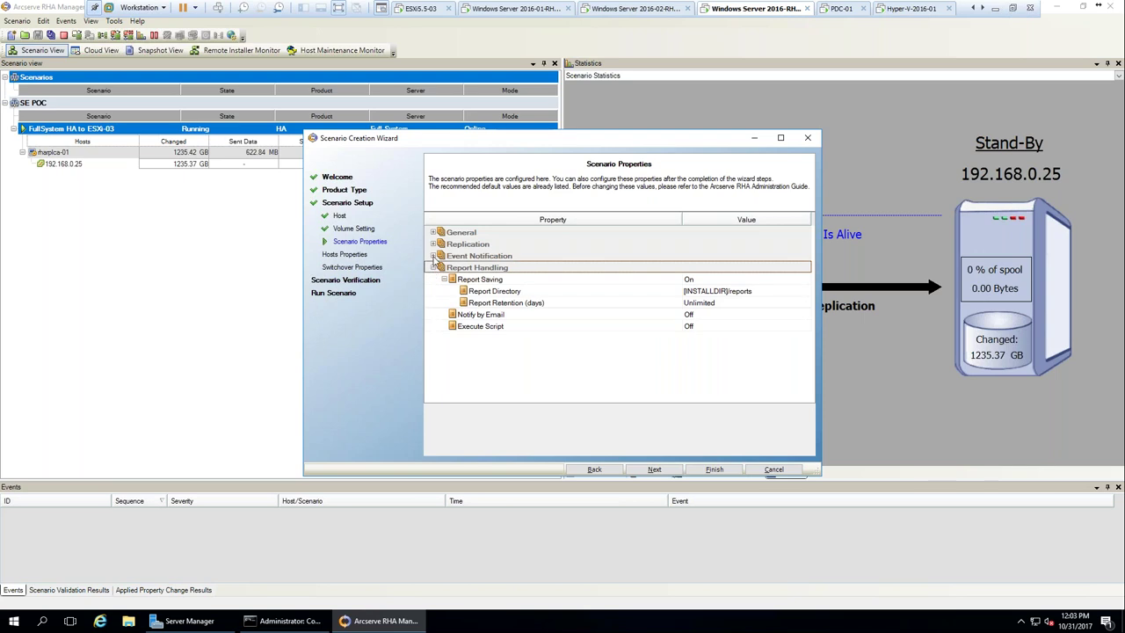
{"action": "left_click", "coordinate": [433, 255]}
{"action": "left_click", "coordinate": [433, 244]}
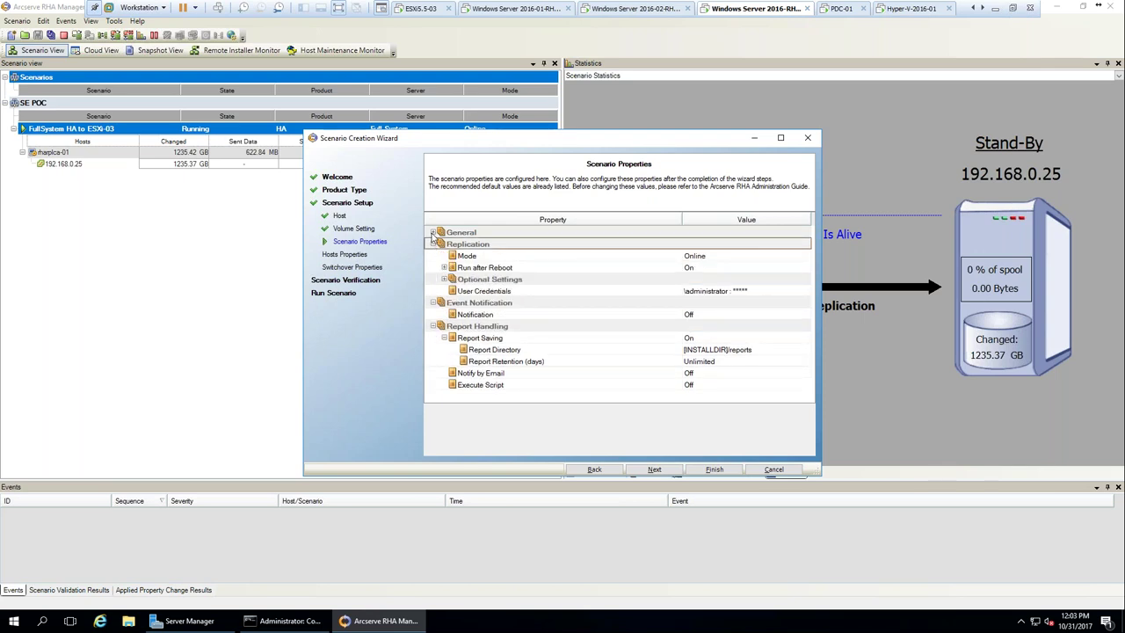
{"action": "left_click", "coordinate": [433, 232]}
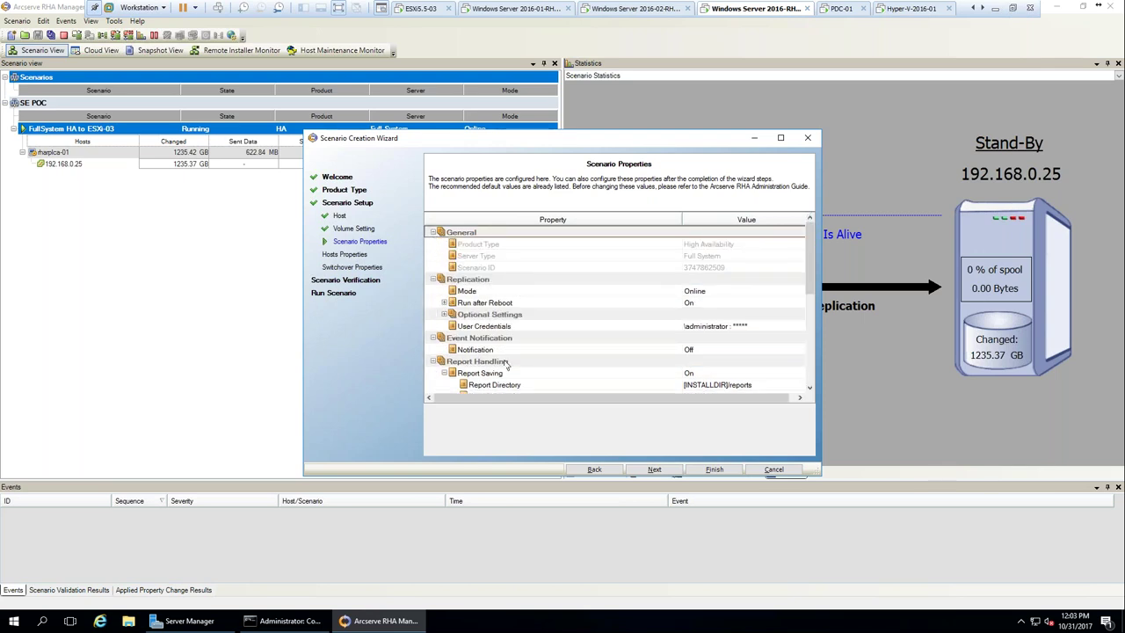
{"action": "scroll", "coordinate": [681, 365], "scroll_direction": "down", "scroll_amount": 2}
{"action": "scroll", "coordinate": [681, 365], "scroll_direction": "down", "scroll_amount": 5}
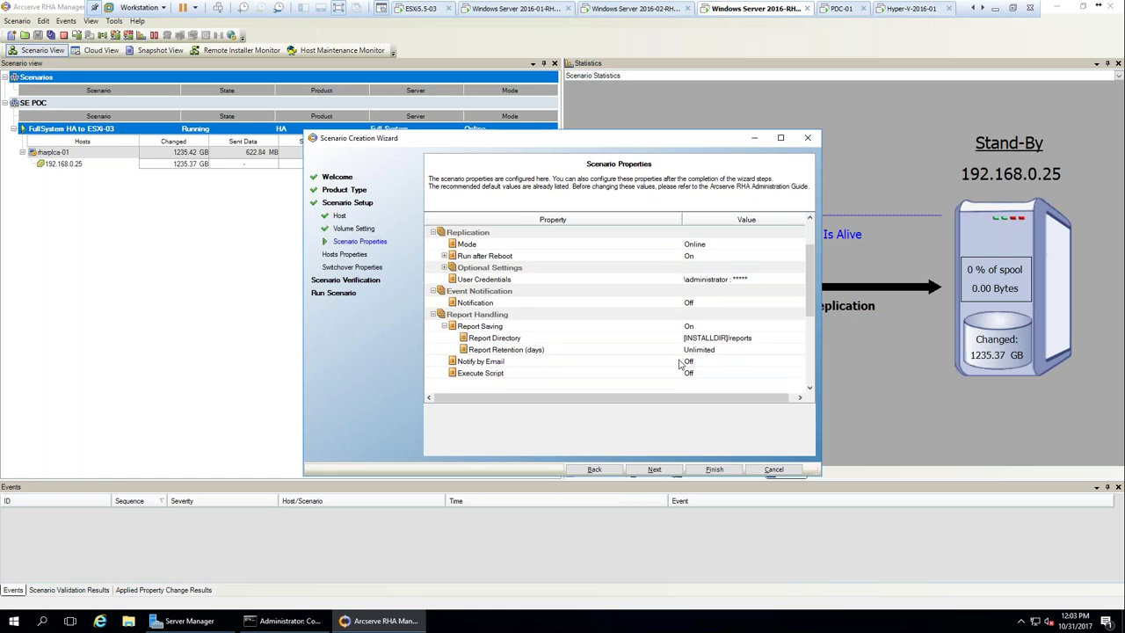
{"action": "left_click", "coordinate": [656, 471]}
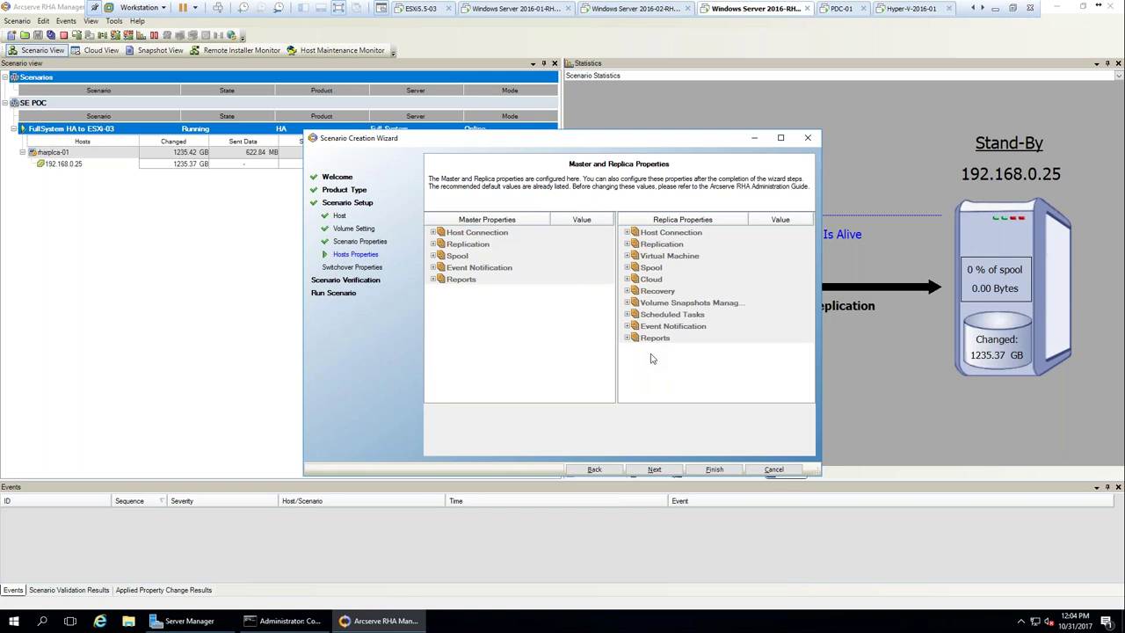
{"action": "left_click", "coordinate": [655, 470]}
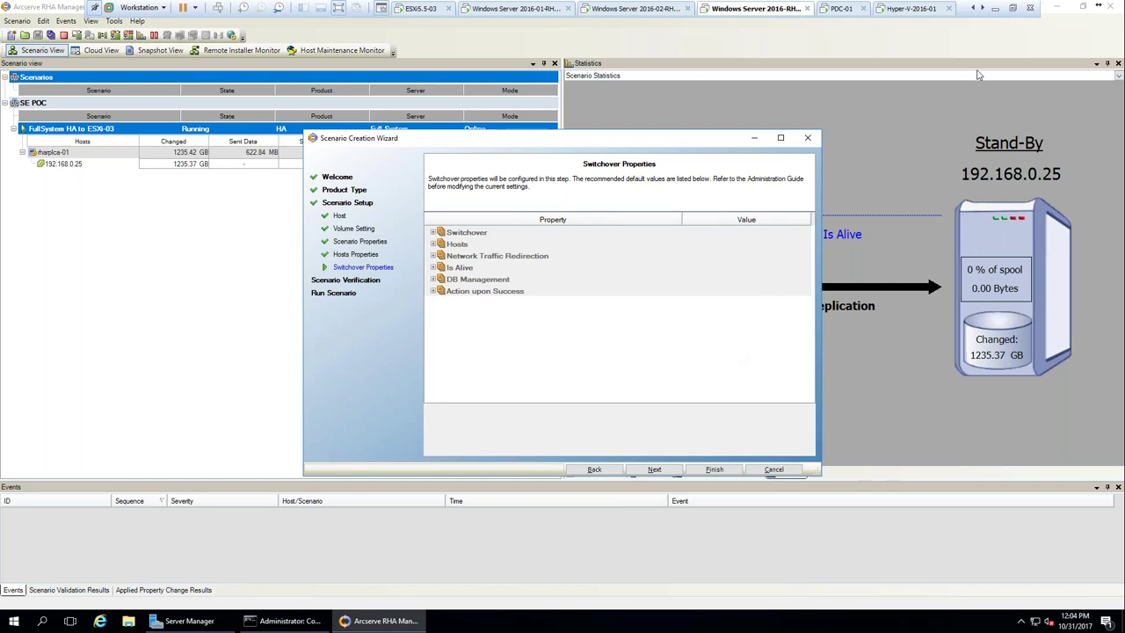
- Minimize the Arcserve RHA Manager and the virtual machine window to switch to the PowerPoint presentation
{"action": "left_click", "coordinate": [1058, 10]}
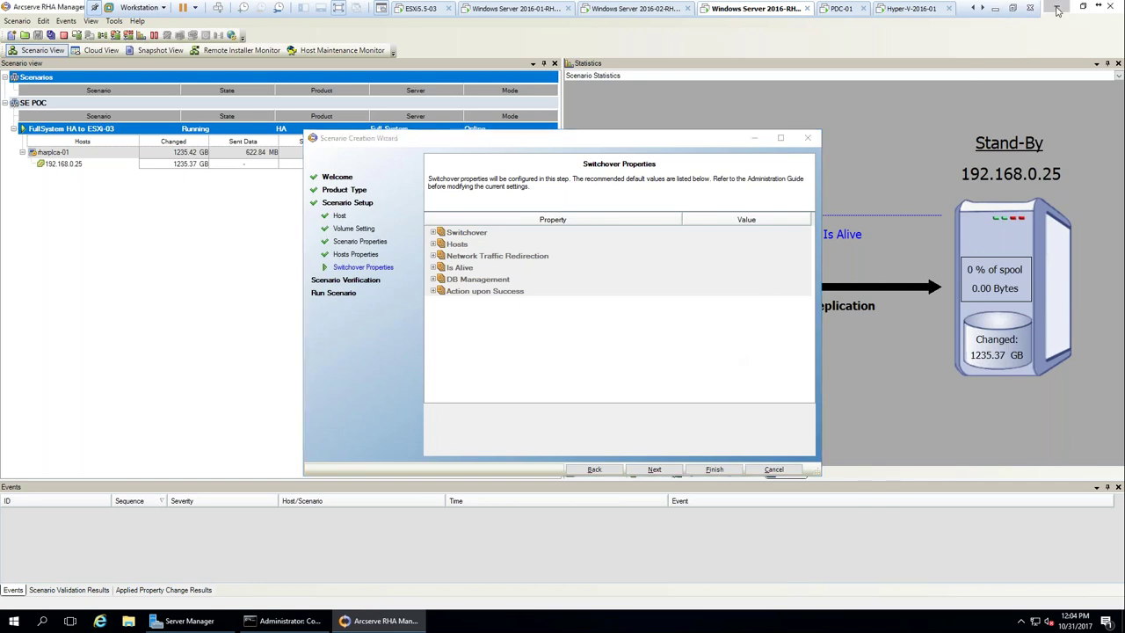
{"action": "left_click", "coordinate": [1059, 11]}
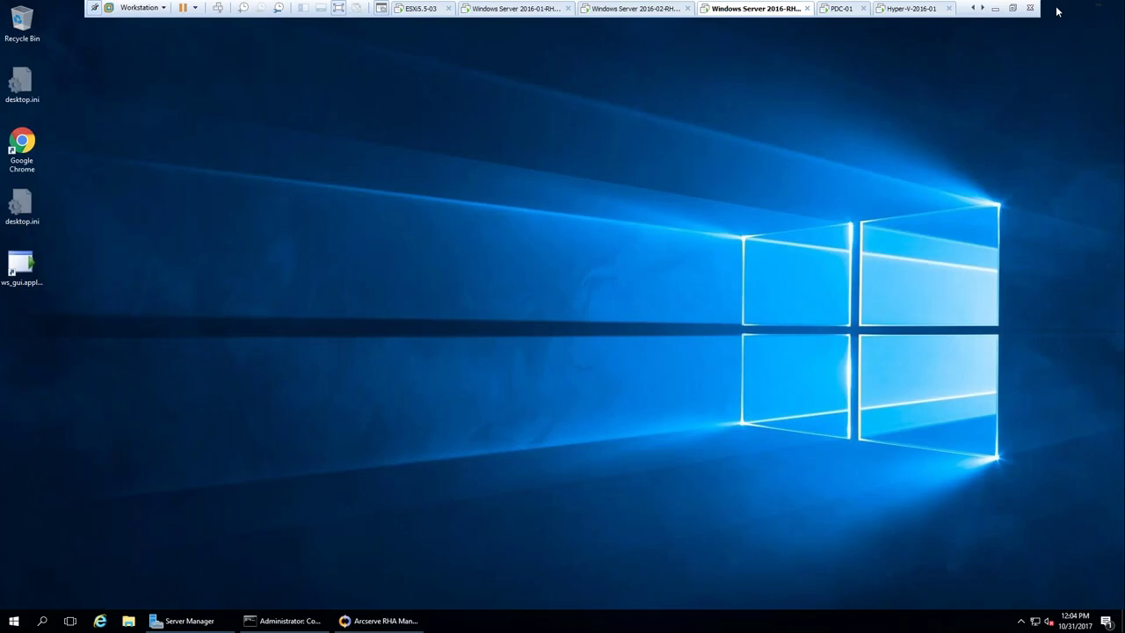
{"action": "left_click", "coordinate": [995, 8]}
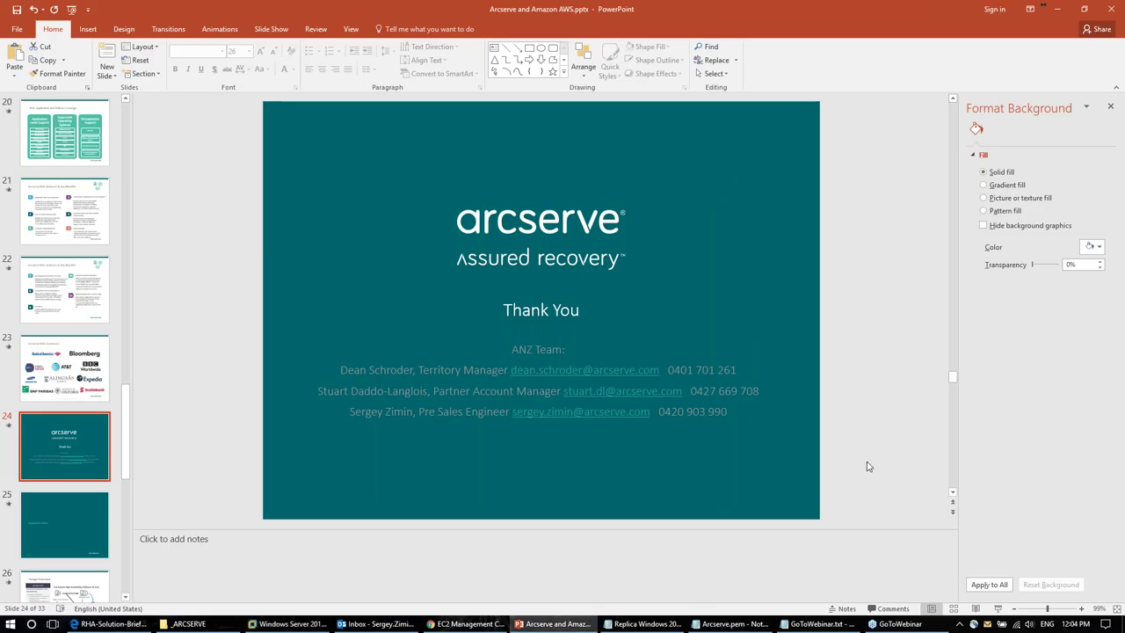